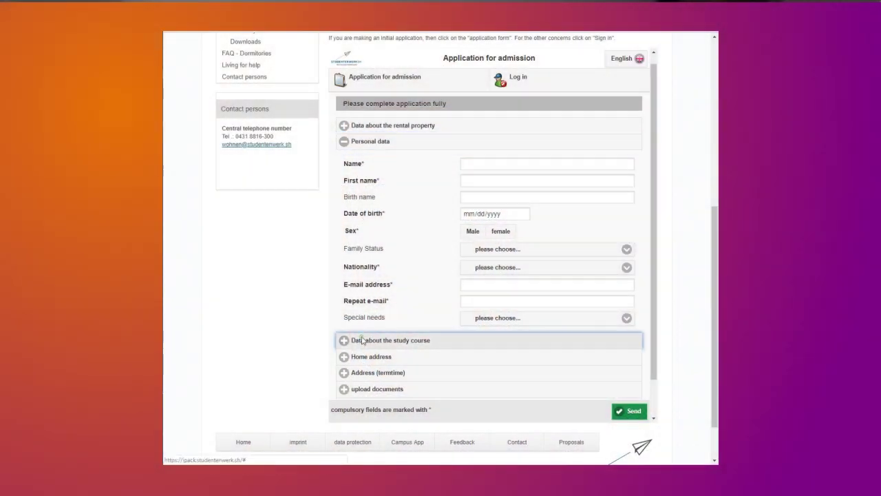
Expand the 'Data about the study course' and 'Home address' sections of the admission form
left_click(363, 340)
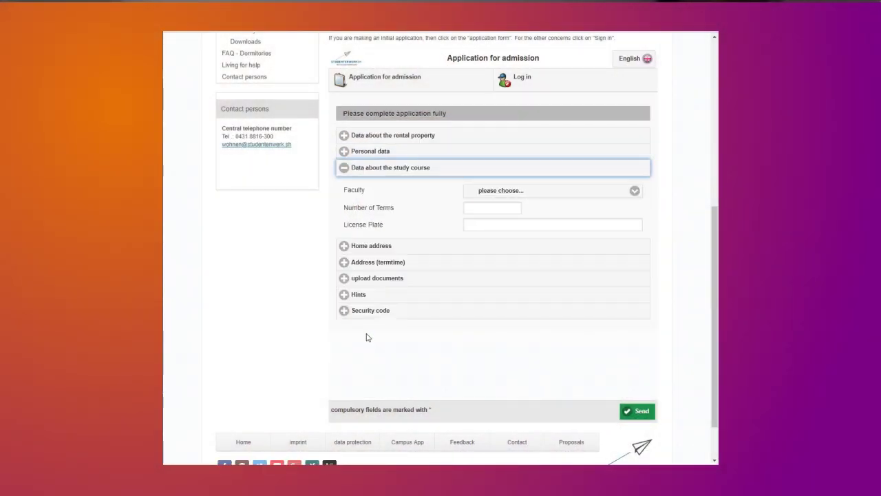
left_click(370, 246)
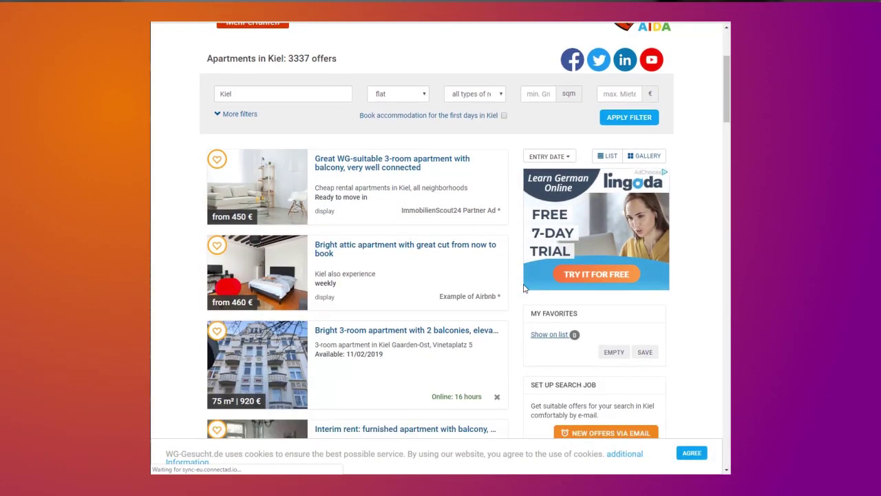
scroll(524, 288, "down", 3)
scroll(525, 288, "down", 2)
scroll(524, 288, "down", 1)
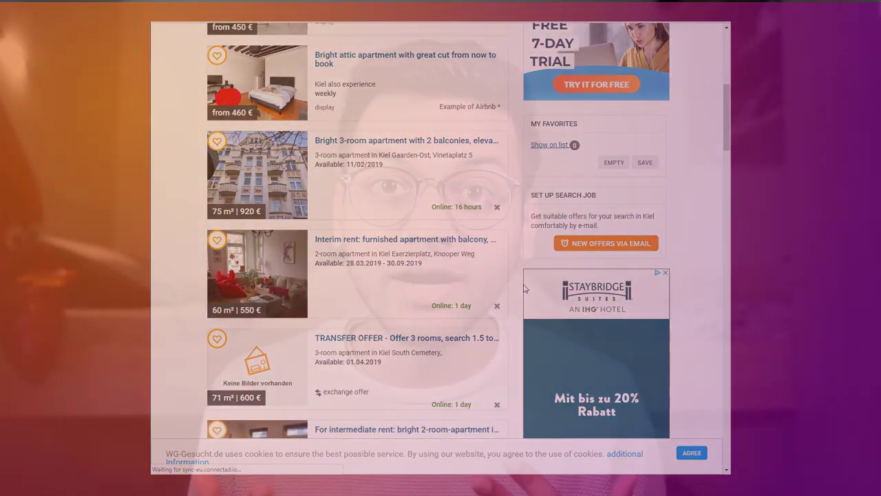